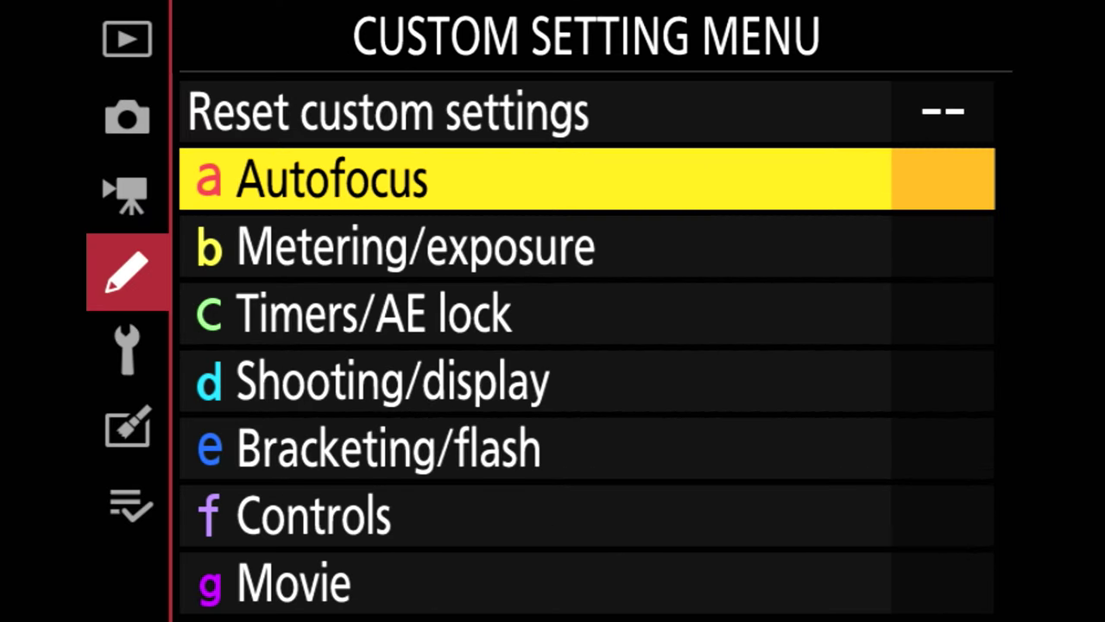
- Examine the AF-C priority selection options in the Autofocus custom settings, then return to the Autofocus list
key(Right)
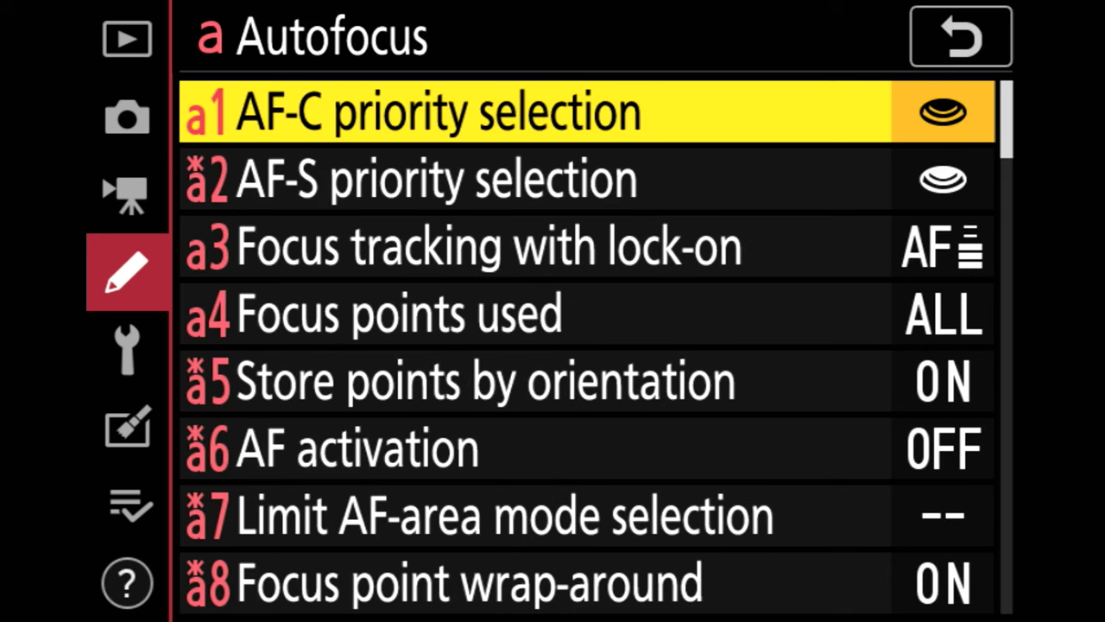
key(Right)
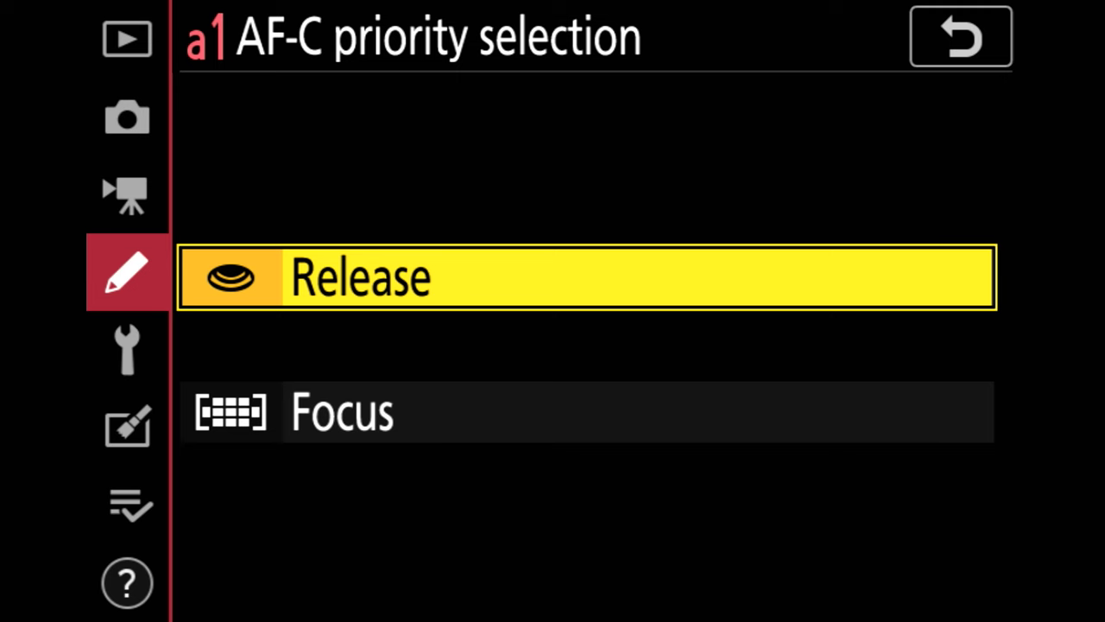
key(Left)
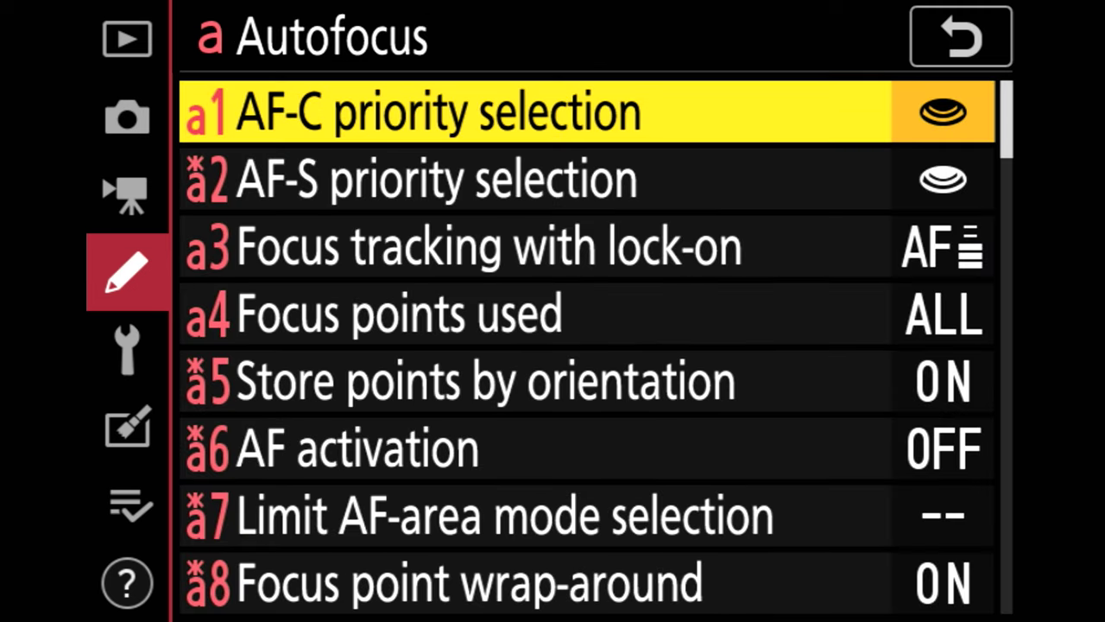
- Examine the Blocked shot AF response scale under a3 Focus tracking with lock-on and leave without changing it
key(Down)
key(Down)
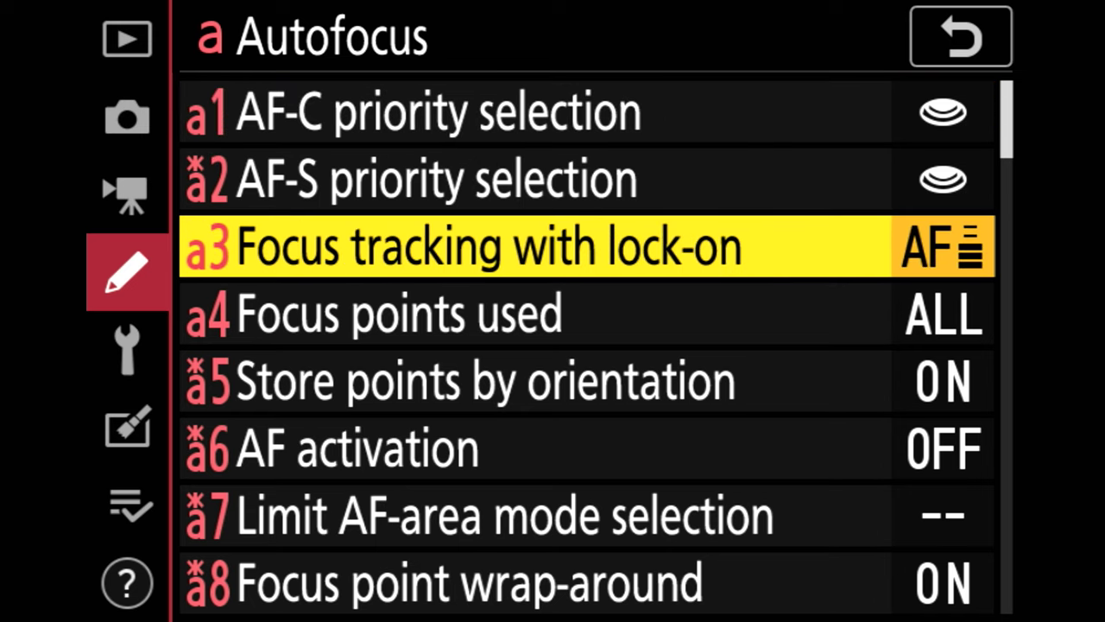
key(Right)
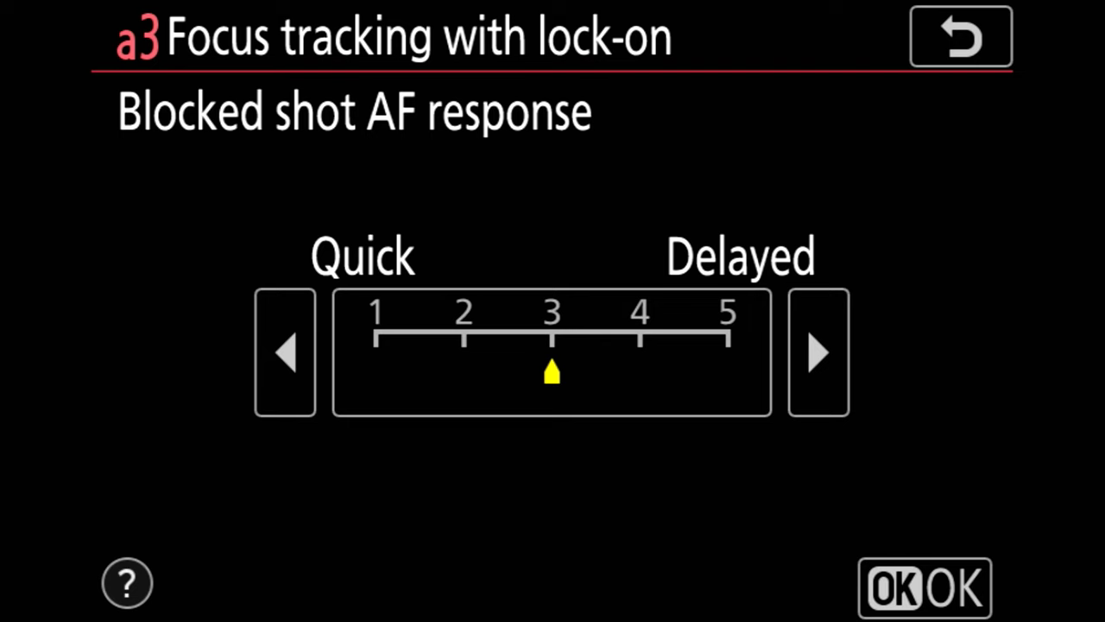
key(Escape)
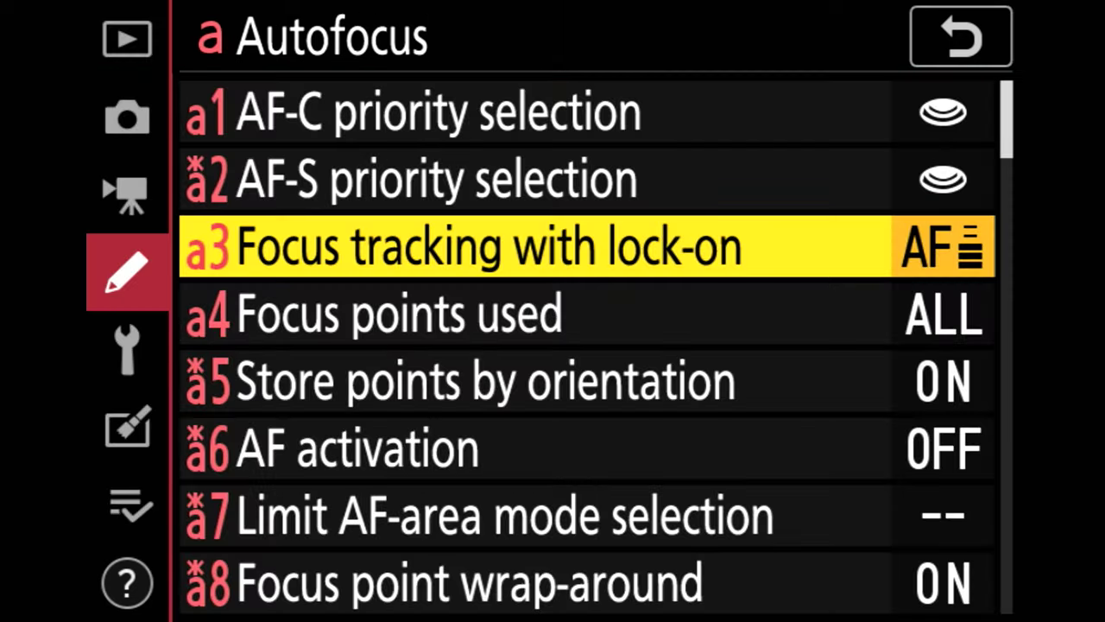
- Review every AF-area mode in a7 Limit AF-area mode selection, through to Auto-area AF (animals), and accept the list
key(Down)
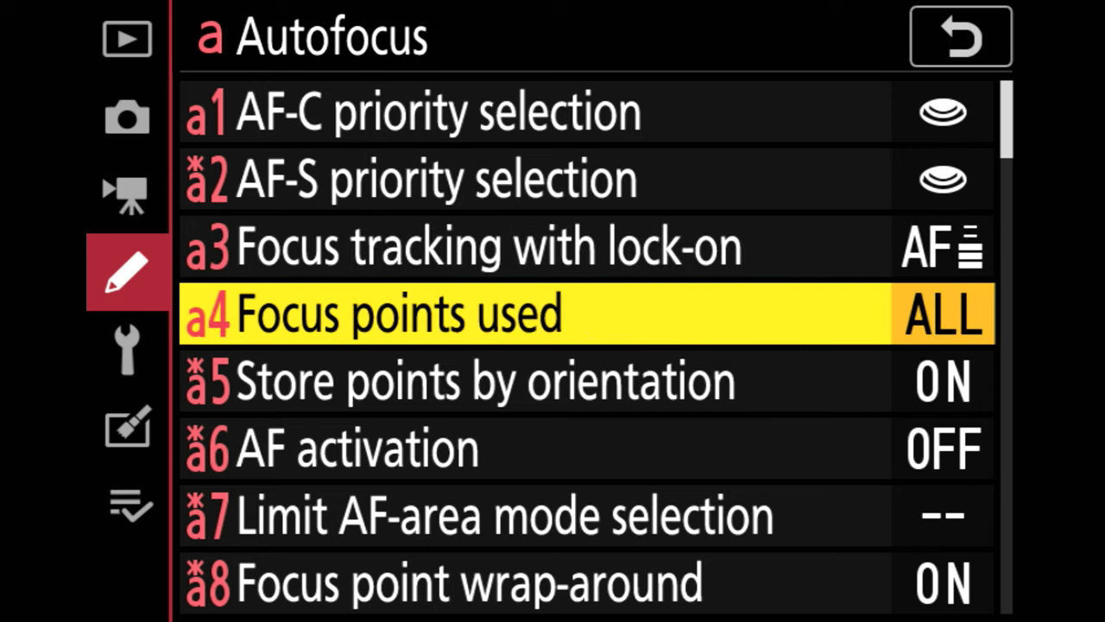
key(Down)
key(Down)
key(Down)
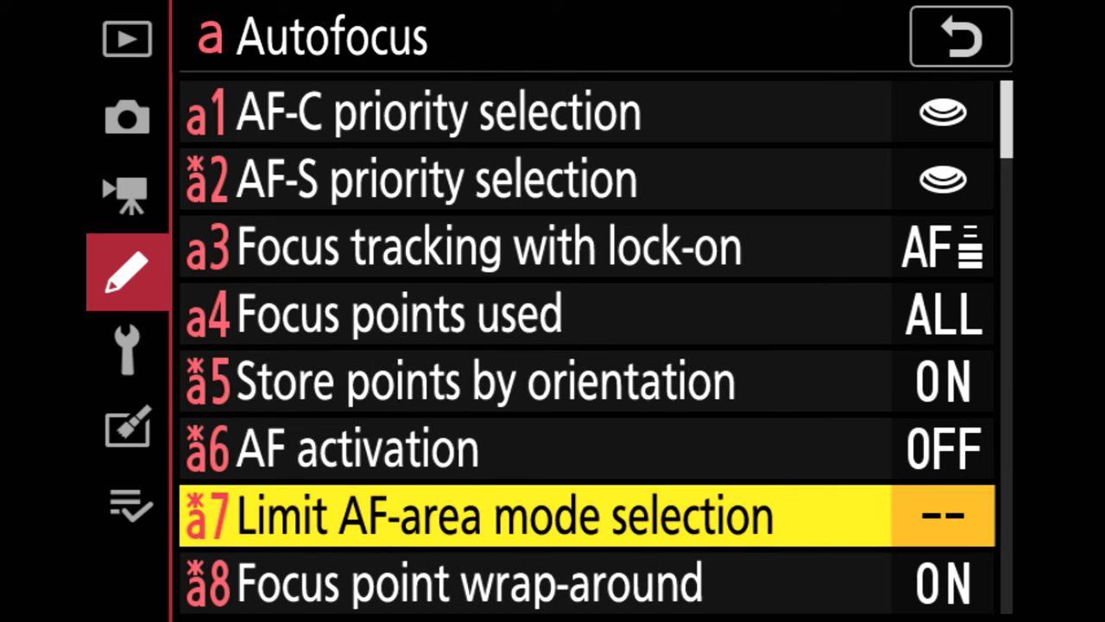
key(Right)
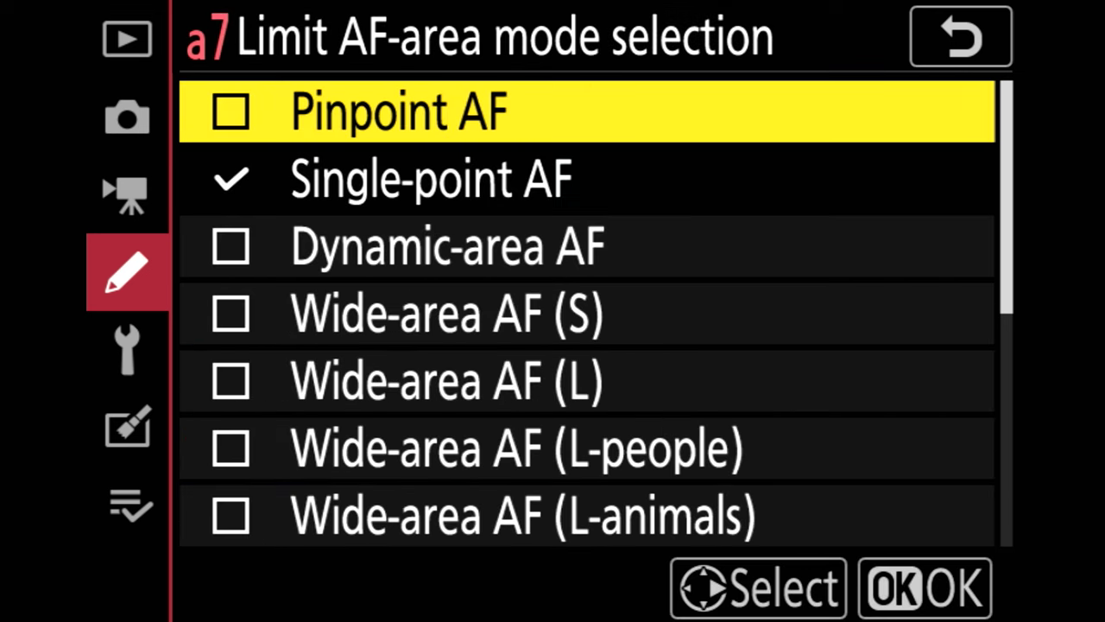
key(Down)
key(Down)
key(Down)
key(Down)
key(Down)
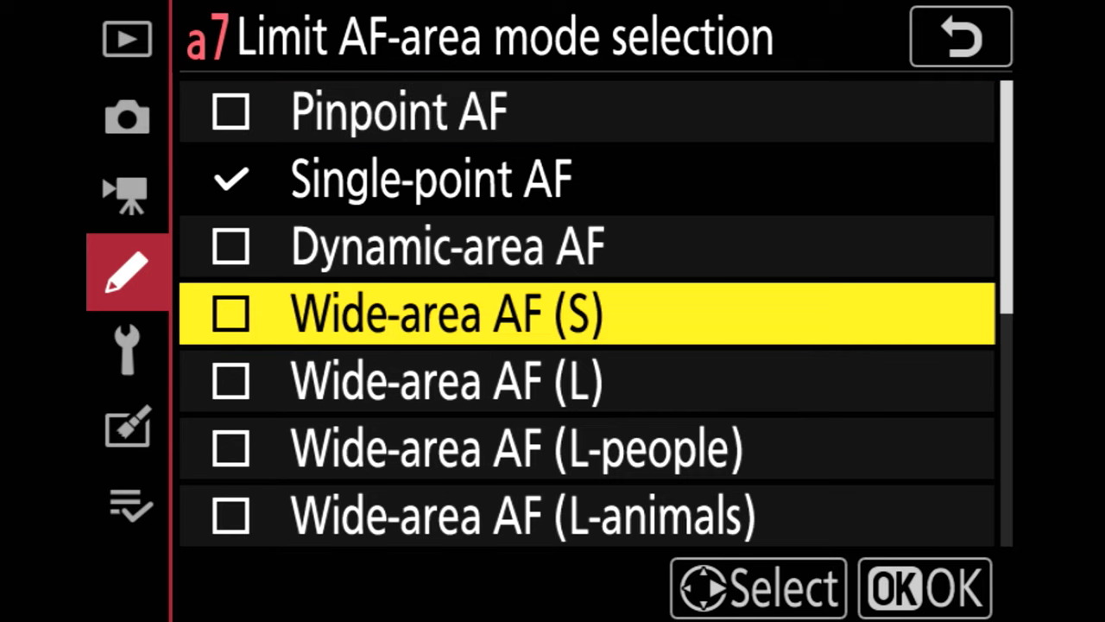
key(Down)
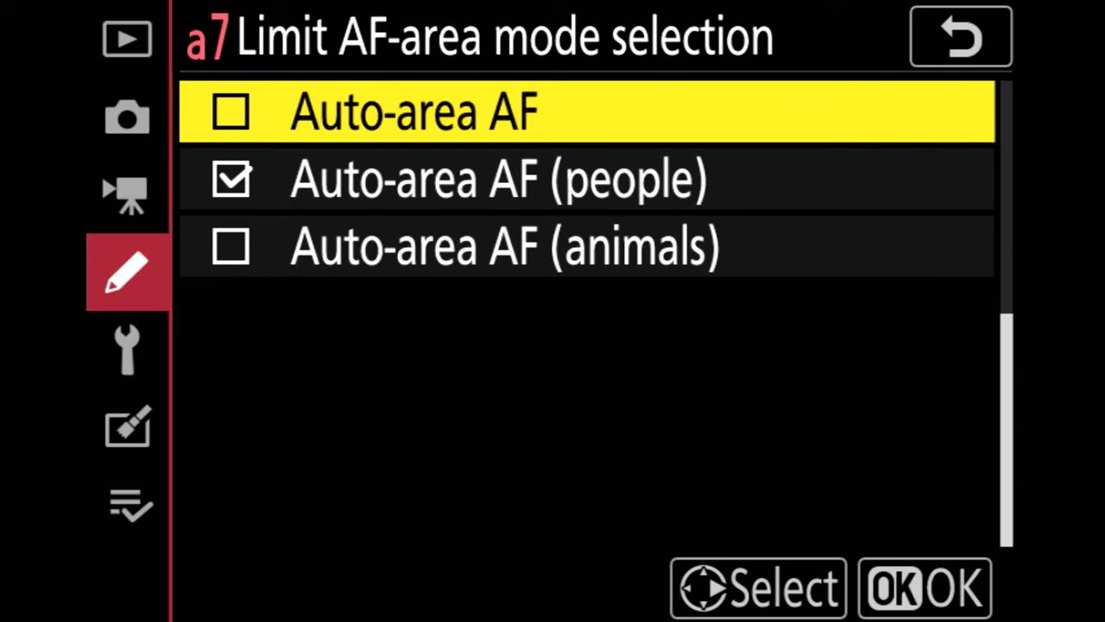
key(Down)
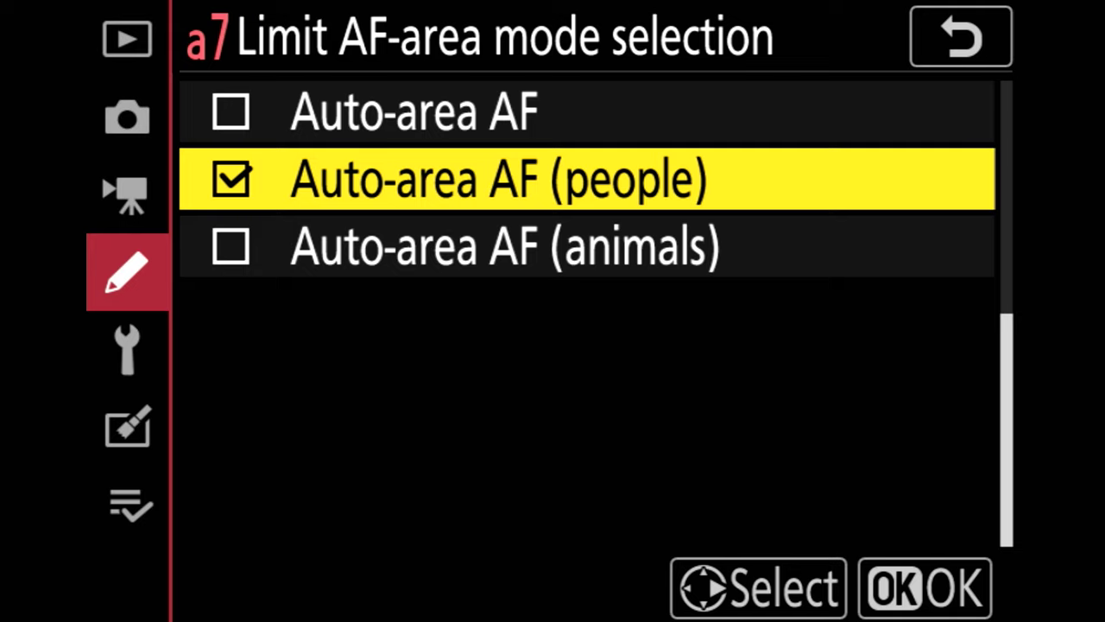
key(Down)
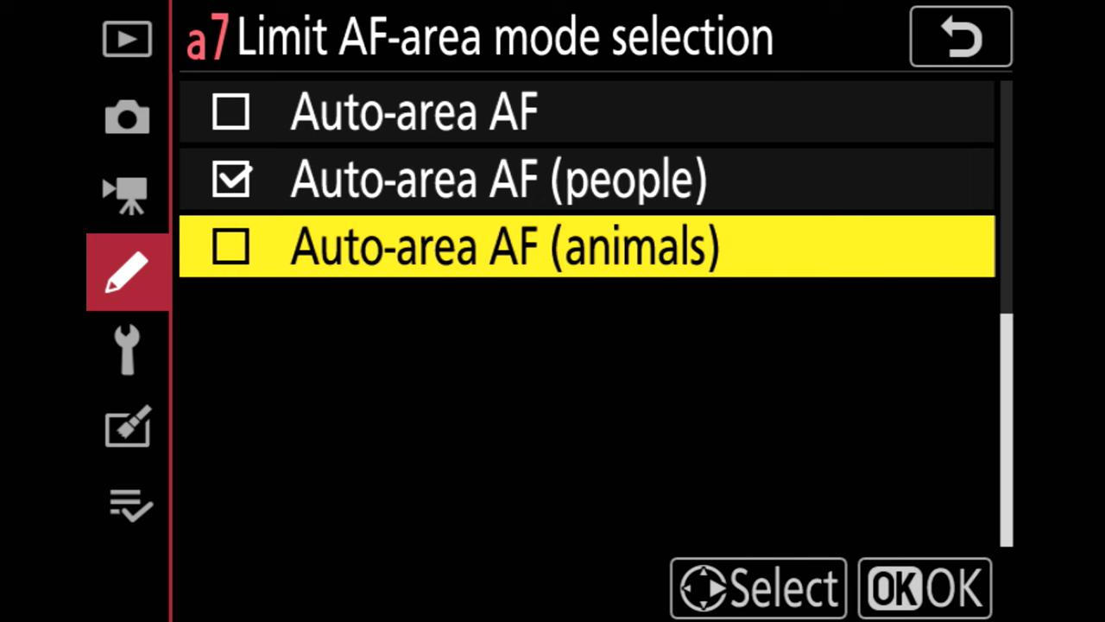
key(Return)
- Review the f2 Custom controls assignments for Fn1, AF-ON, sub-selector center, Lens Fn and the lens control ring
key(Down)
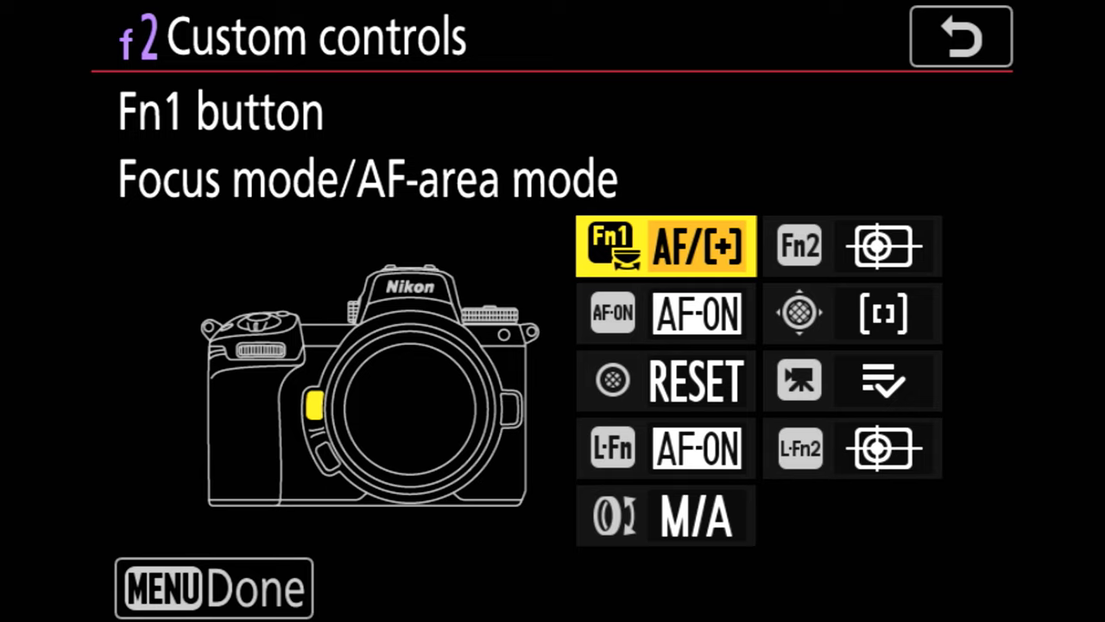
key(Down)
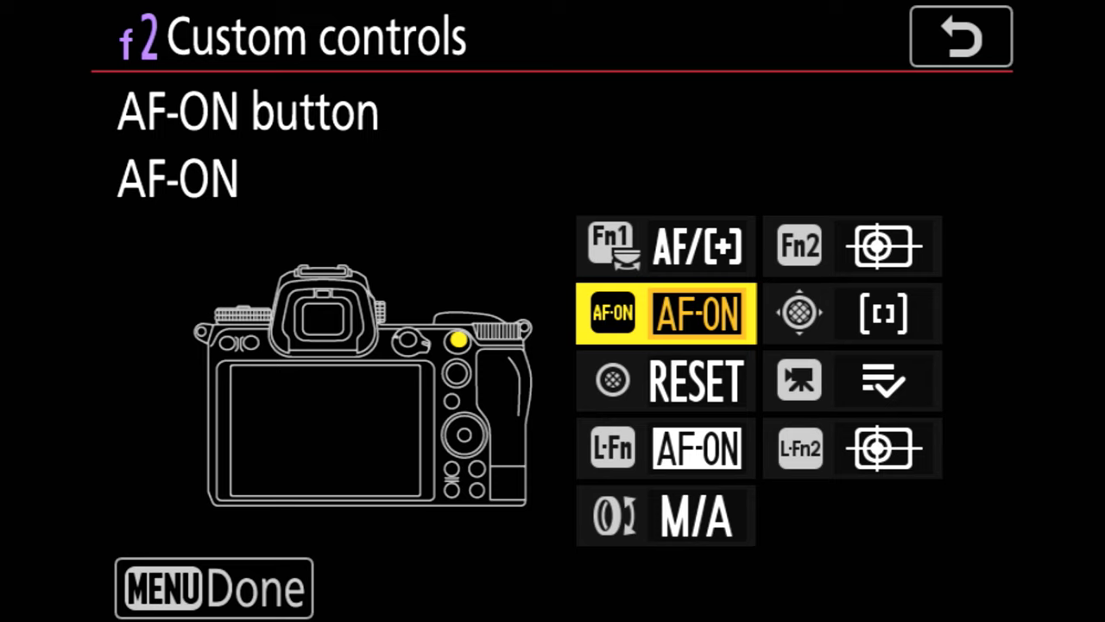
key(Down)
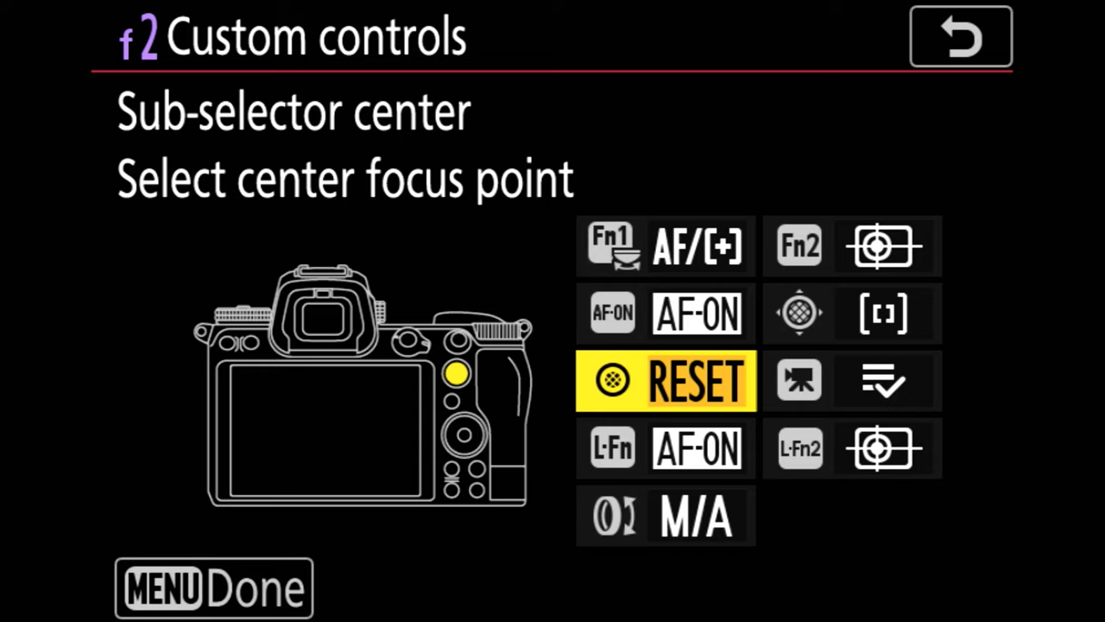
key(Down)
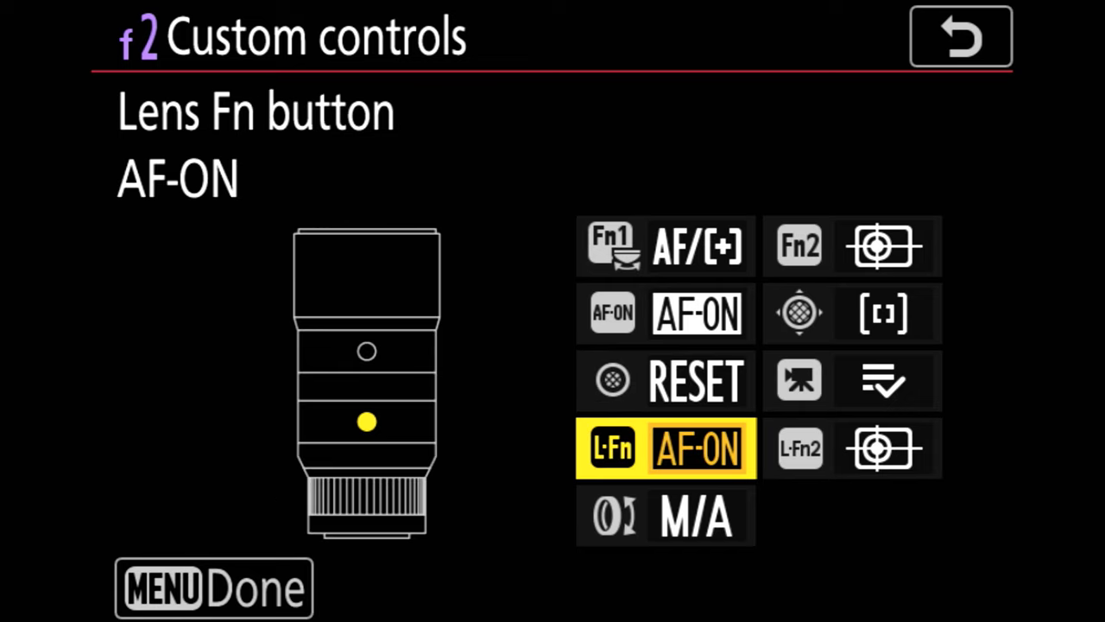
key(Down)
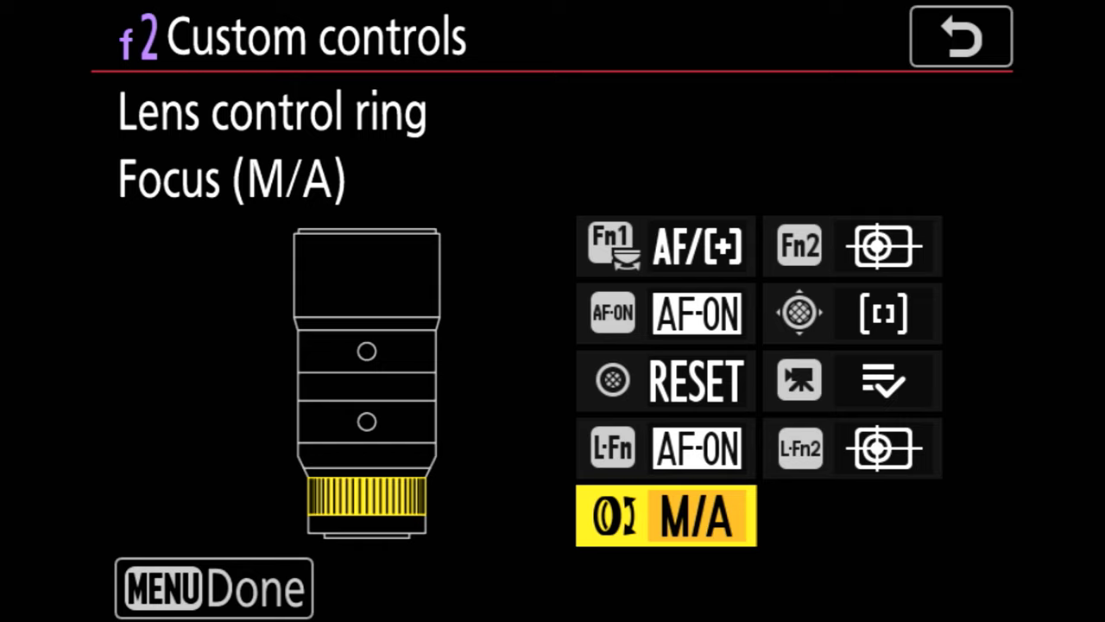
key(Down)
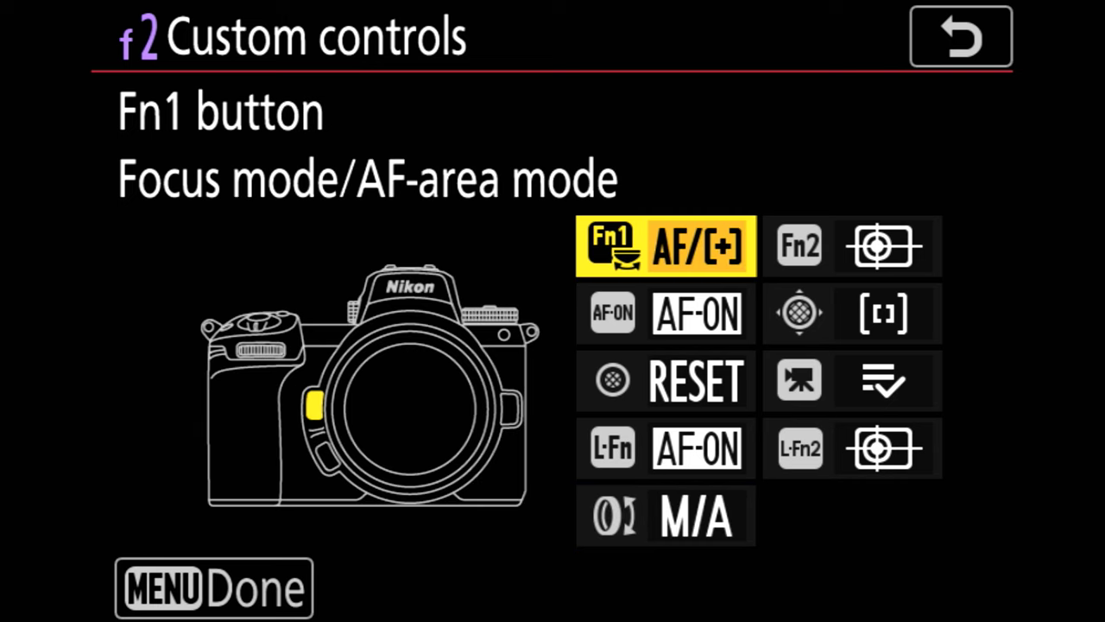
- Review the custom control assignments for Fn2, the sub-selector, the movie record button and Lens Fn2
key(Right)
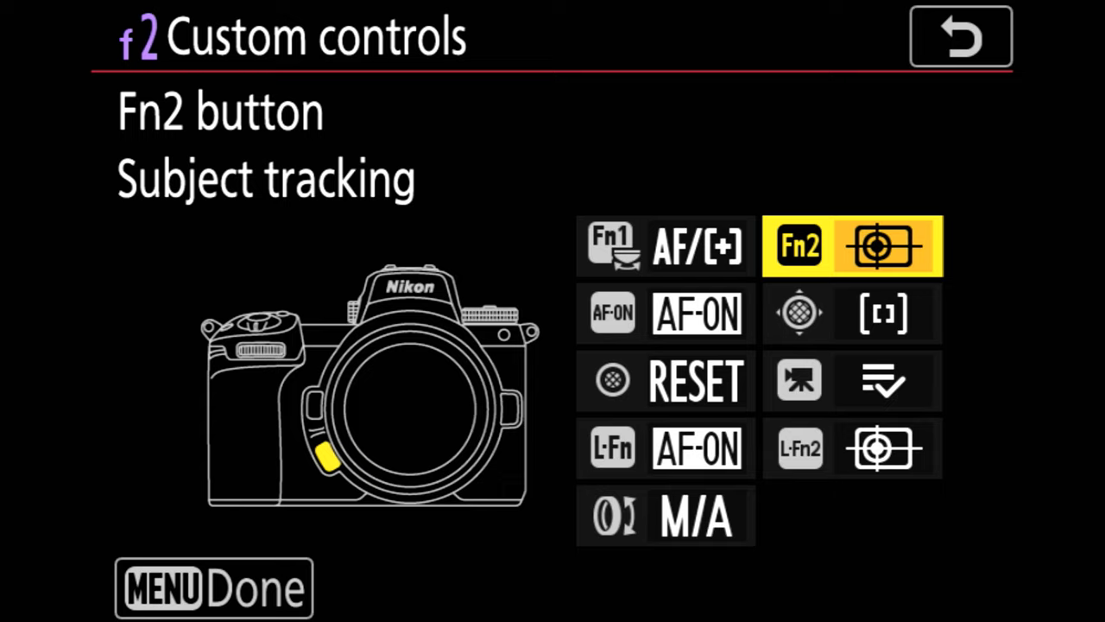
key(Down)
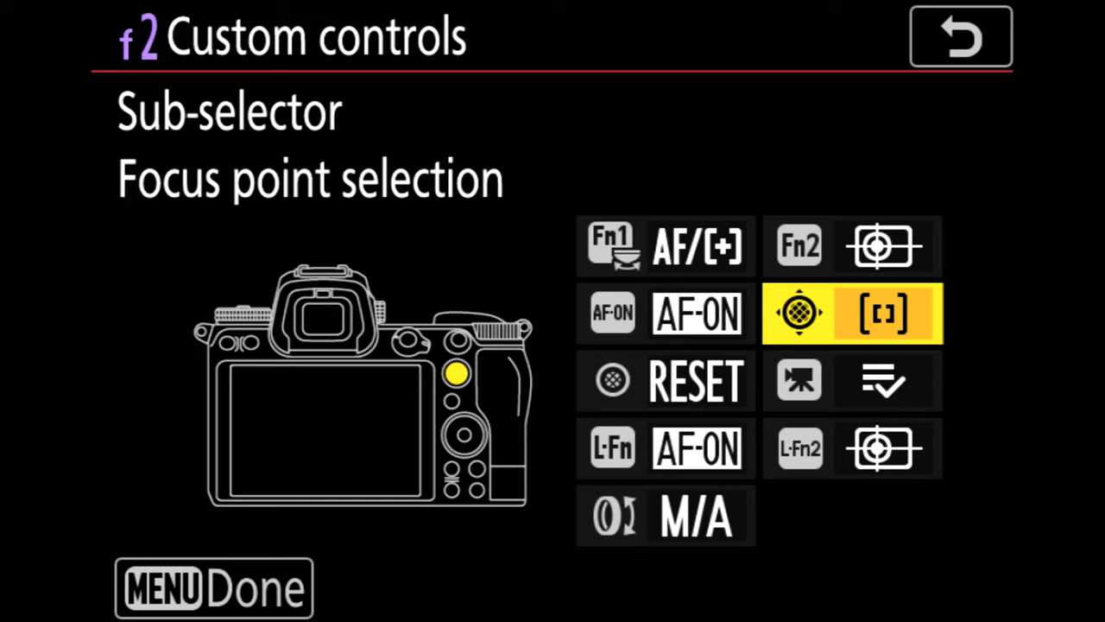
key(Down)
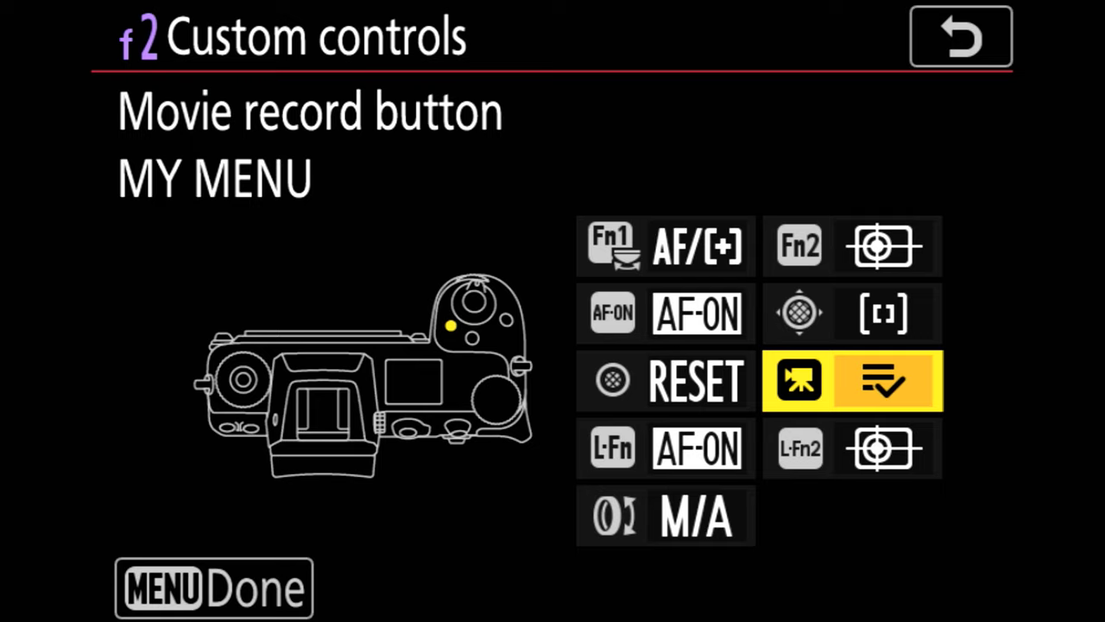
key(Down)
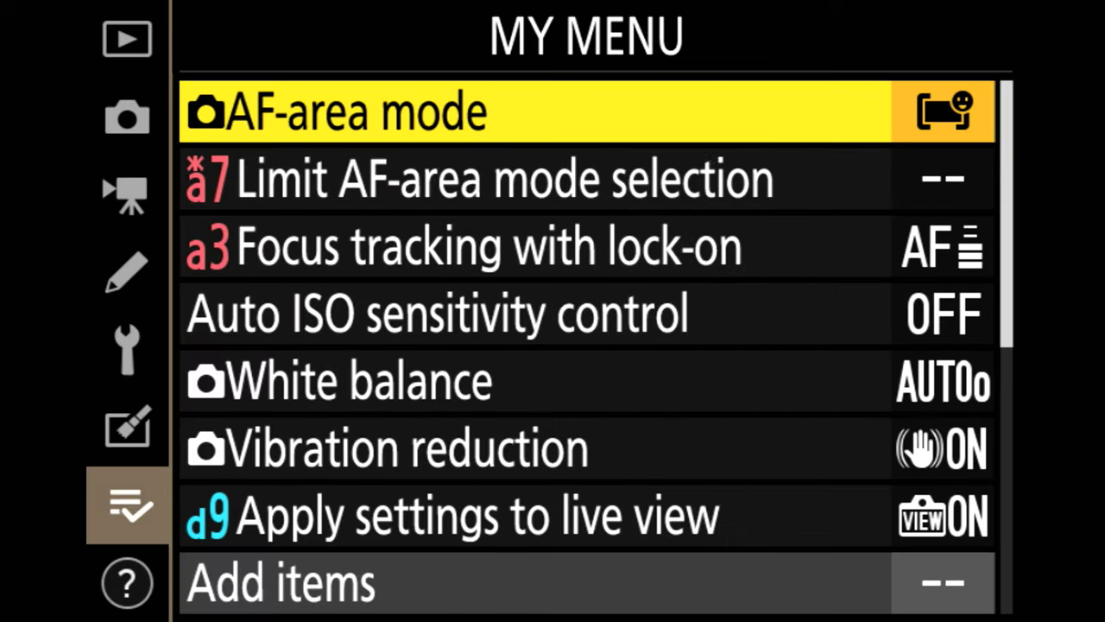
- From My Menu, toggle Auto-area AF (animals) in Limit AF-area mode selection and confirm the list
key(Down)
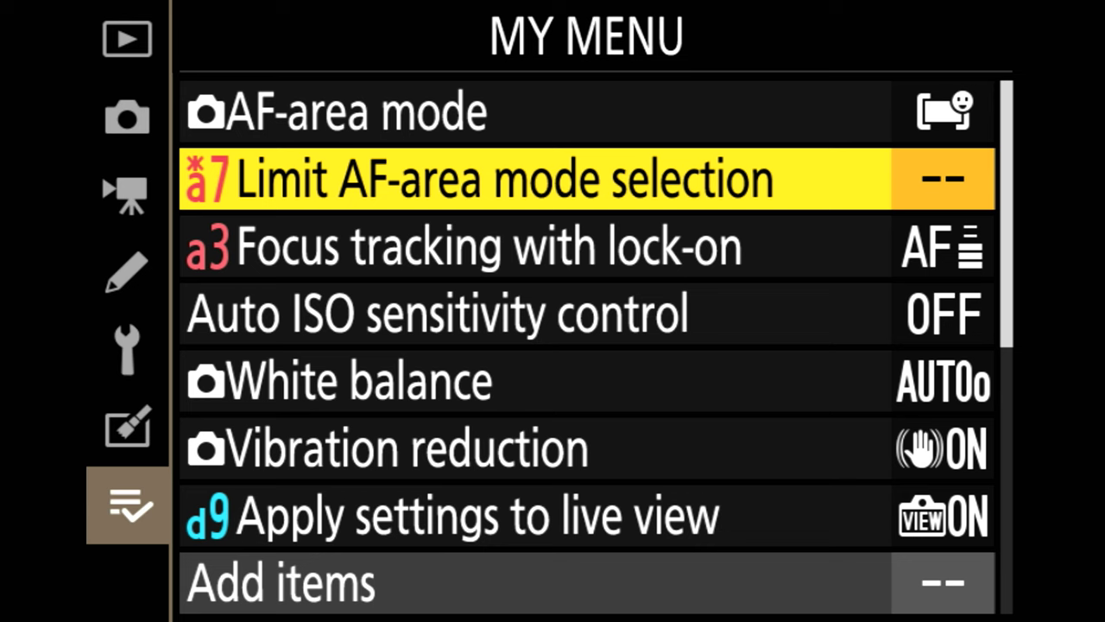
key(Right)
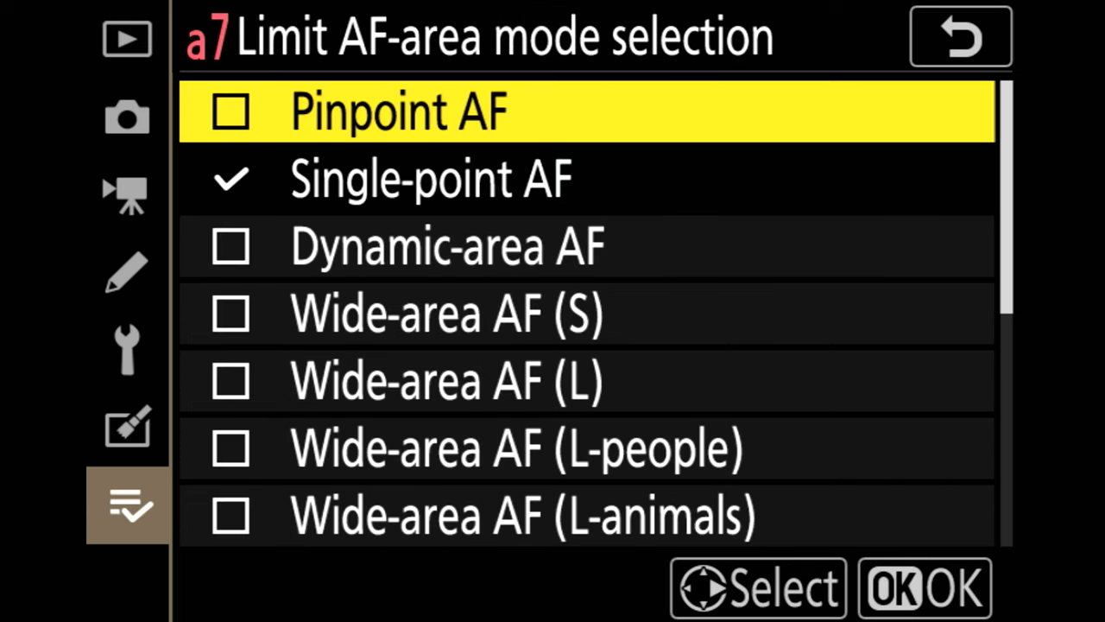
key(Up)
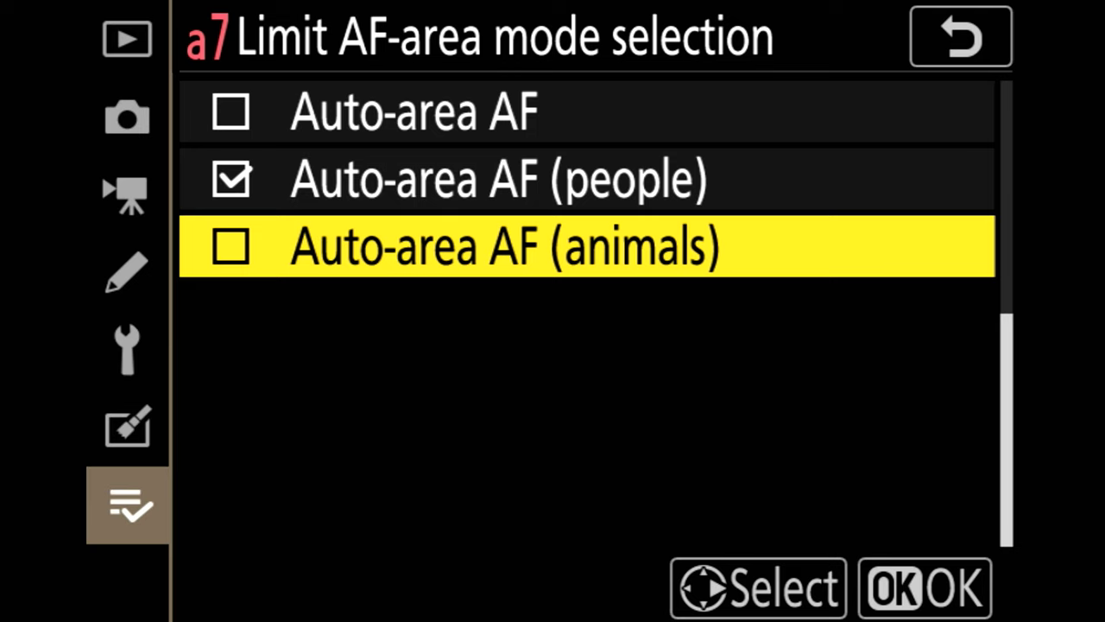
key(Right)
key(Return)
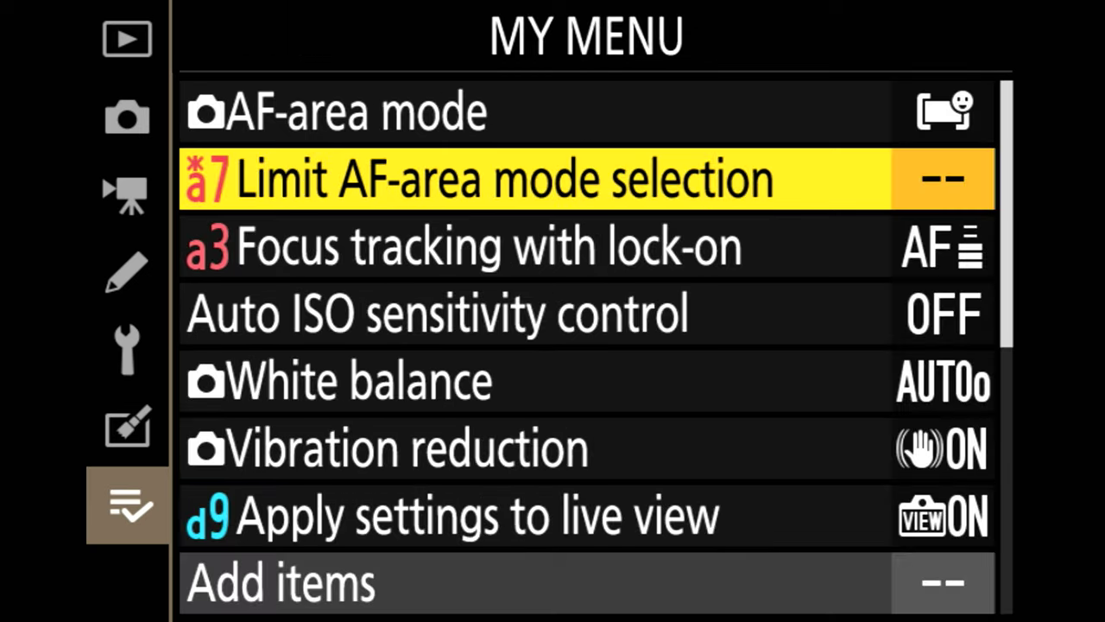
- Check the Focus tracking with lock-on response scale from its My Menu entry and exit without changing it
key(Down)
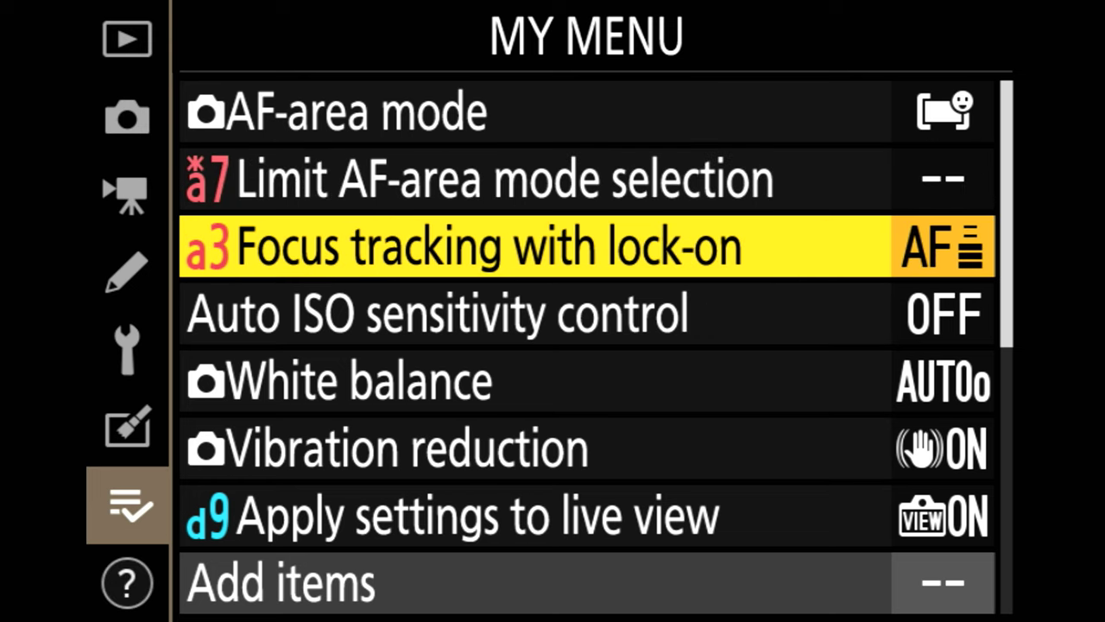
key(Right)
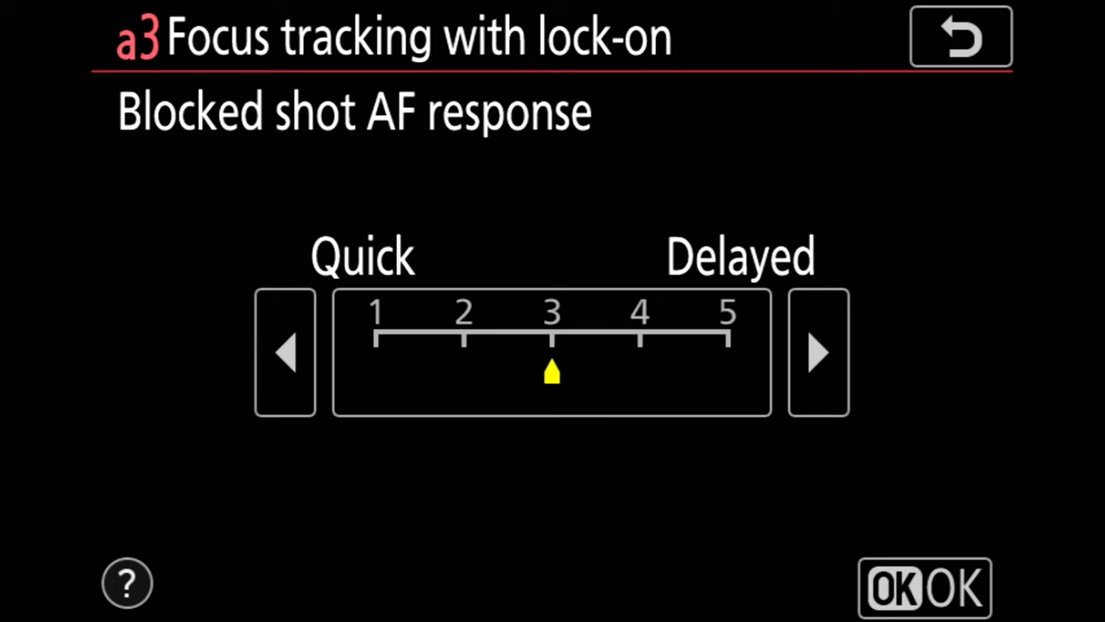
key(Escape)
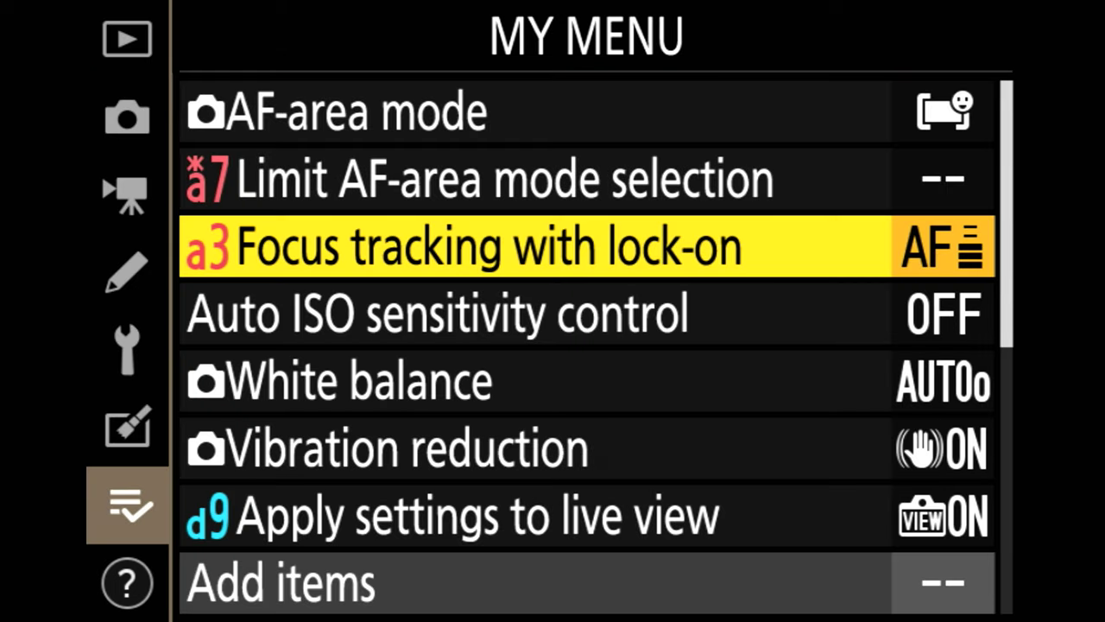
- Look over the remaining My Menu entries, including Vibration reduction and Apply settings to live view
key(Down)
key(Down)
key(Down)
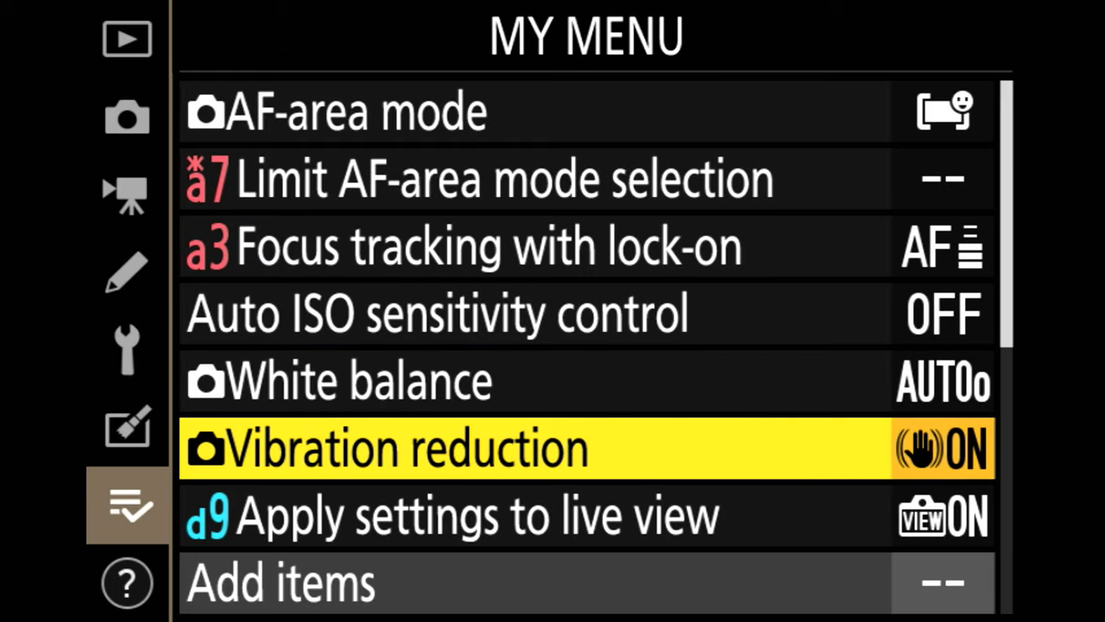
key(Down)
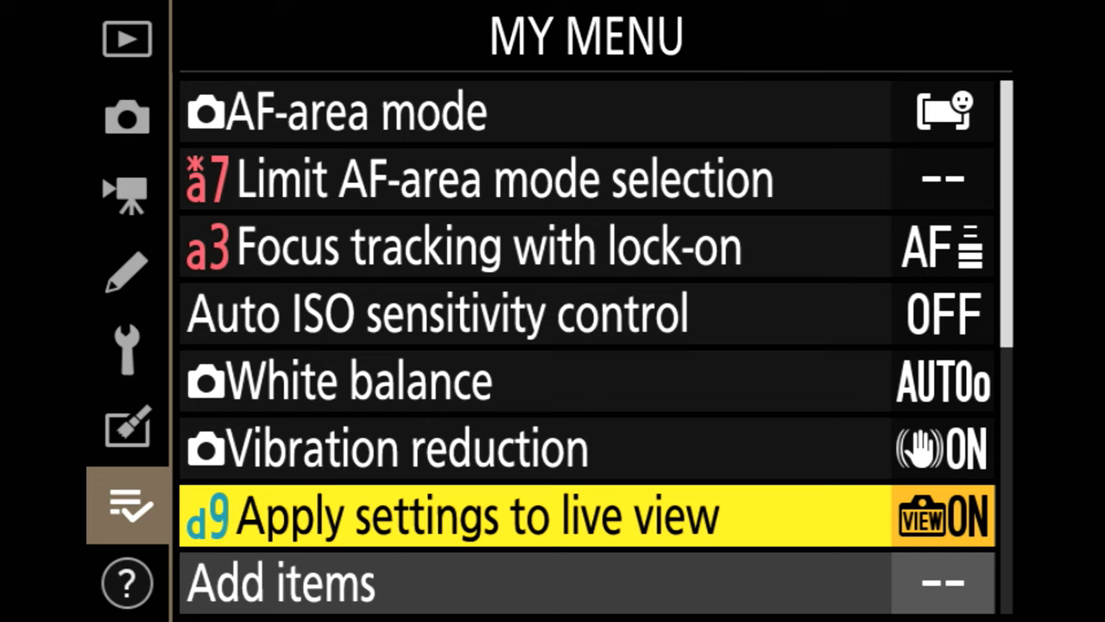
key(Left)
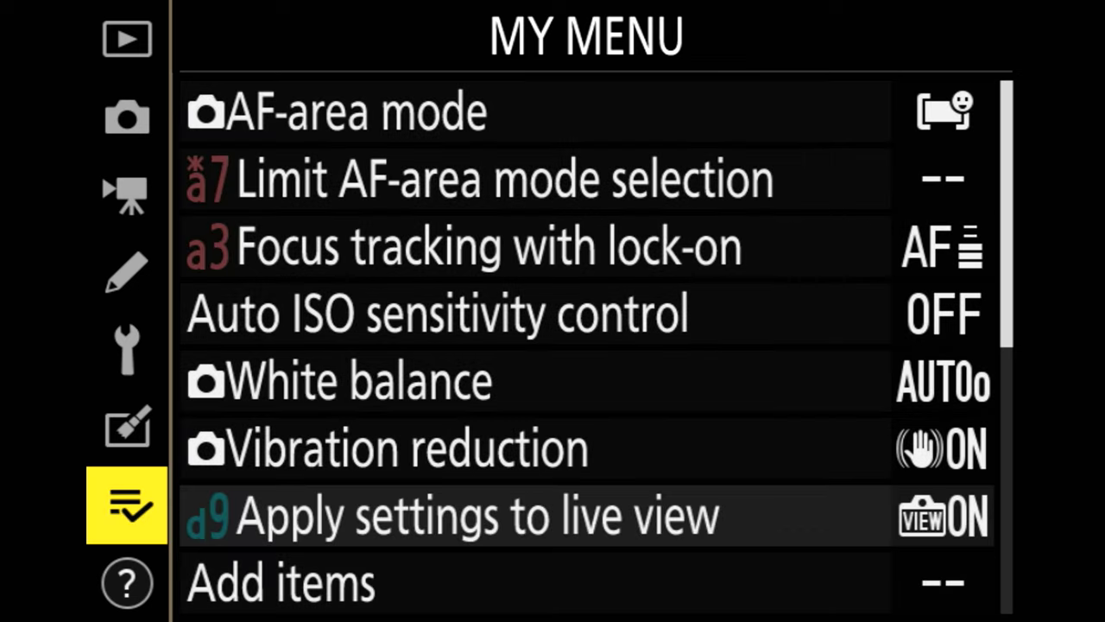
- Return to the live view shooting display and bring up the subject-tracking target in Auto-area AF (people)
key(Escape)
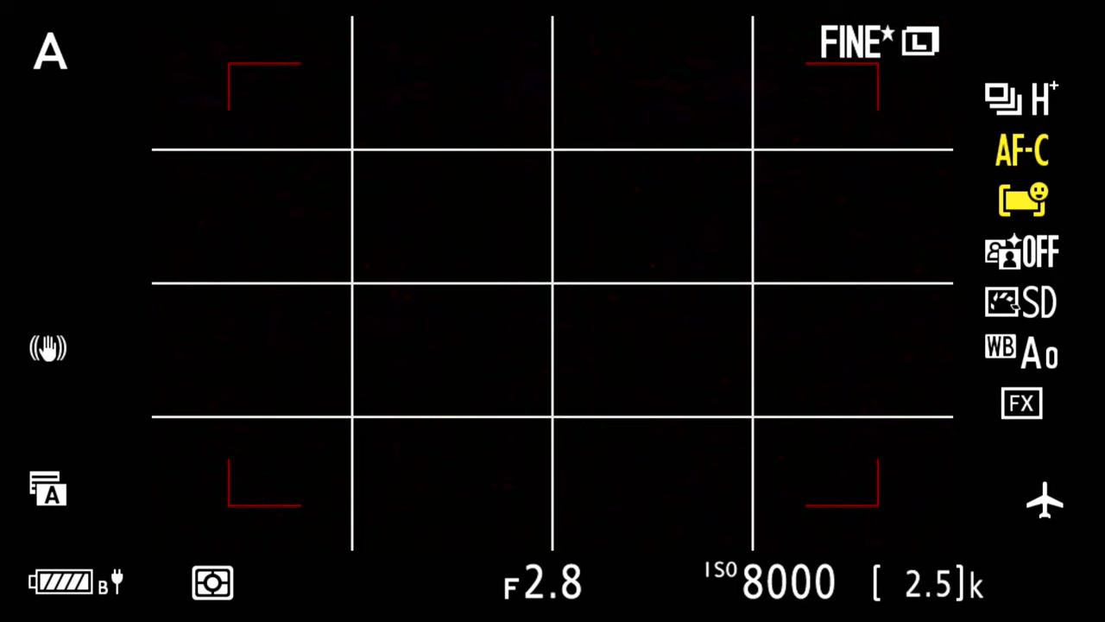
key(Return)
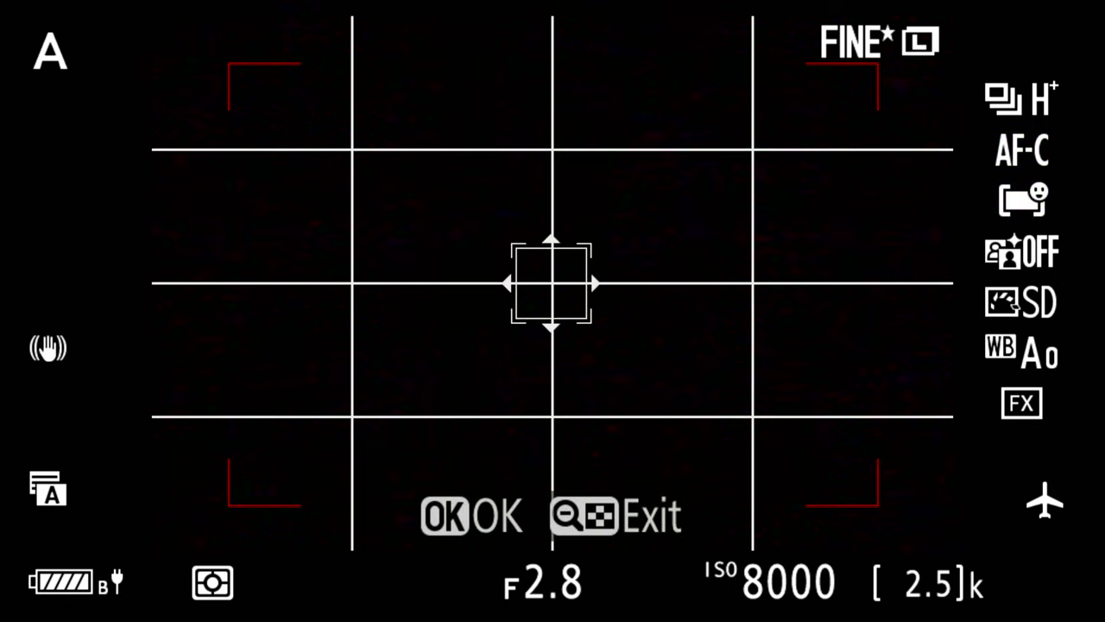
- Start and release subject tracking repeatedly with the target in live view, and exit subject-tracking mode
key(Return)
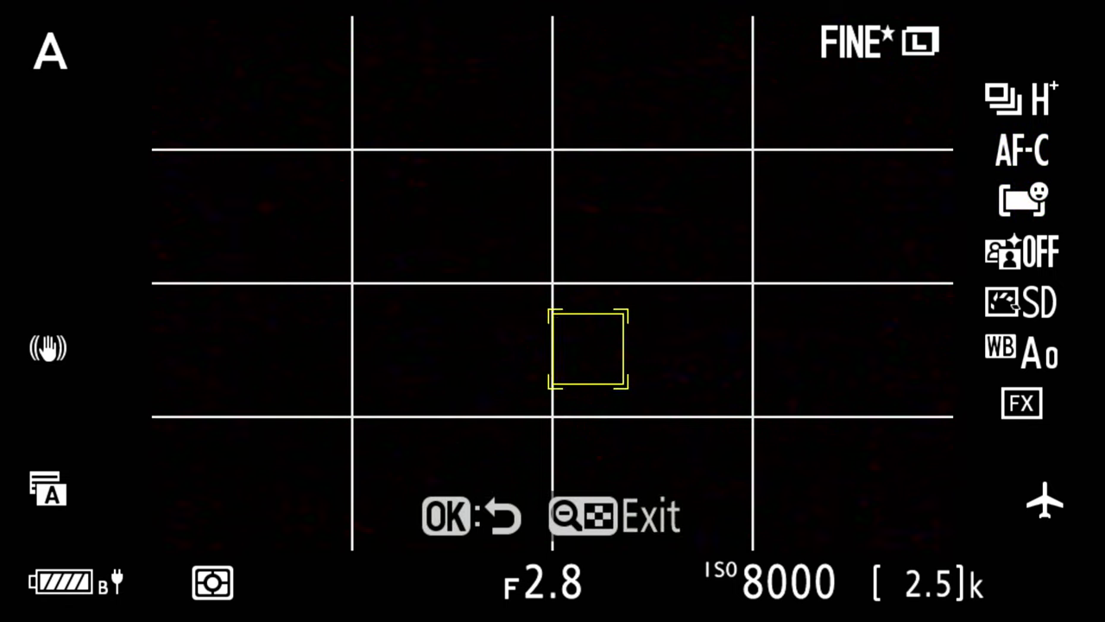
key(Return)
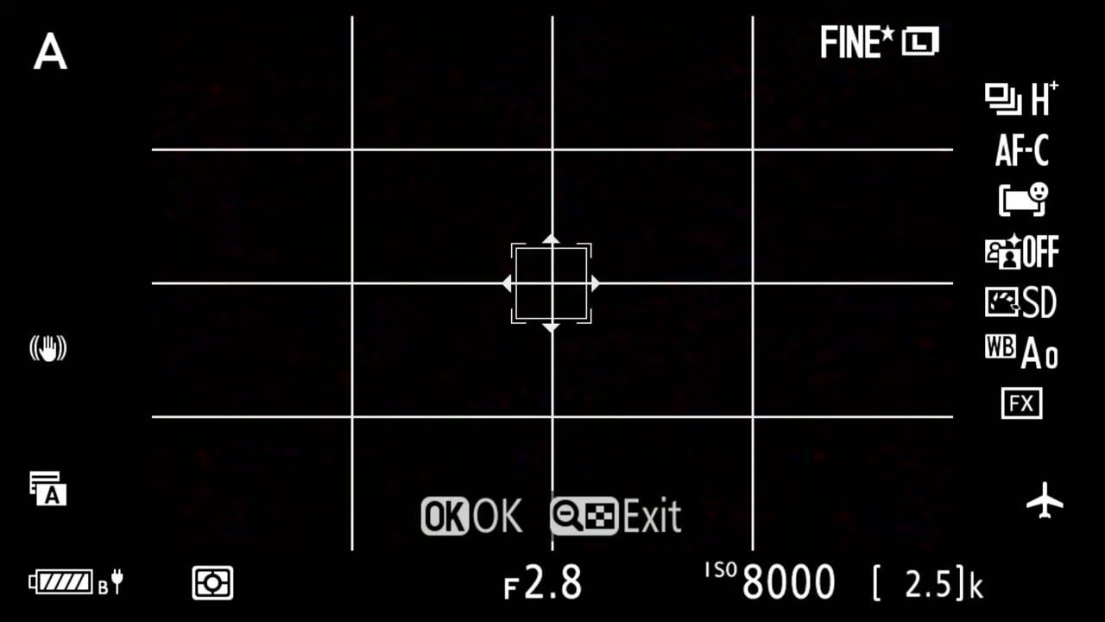
key(Return)
key(Return)
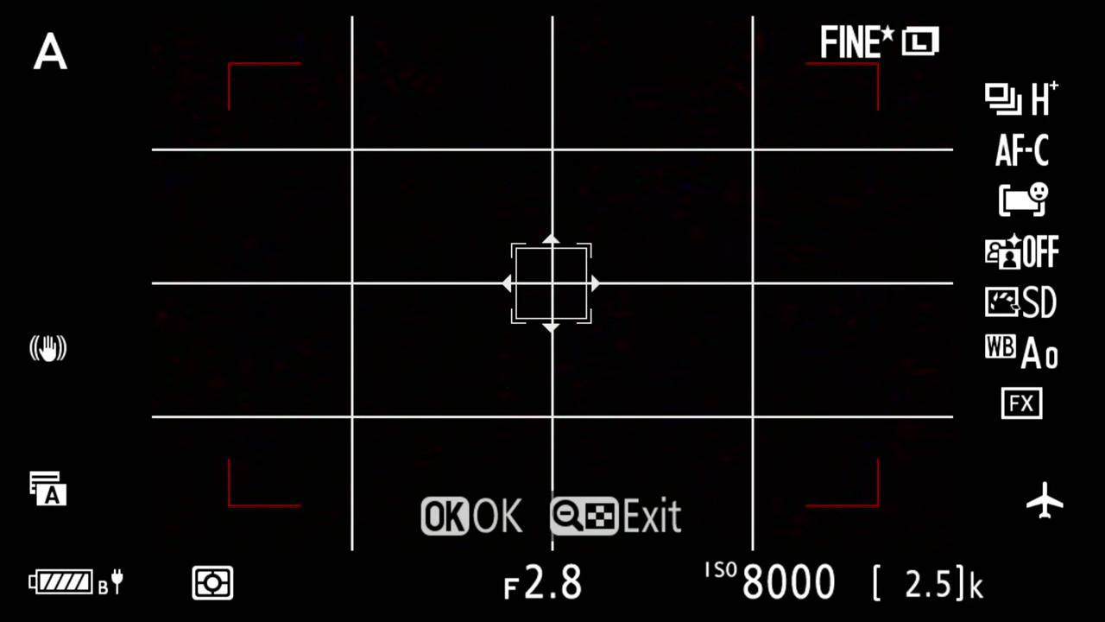
key(Escape)
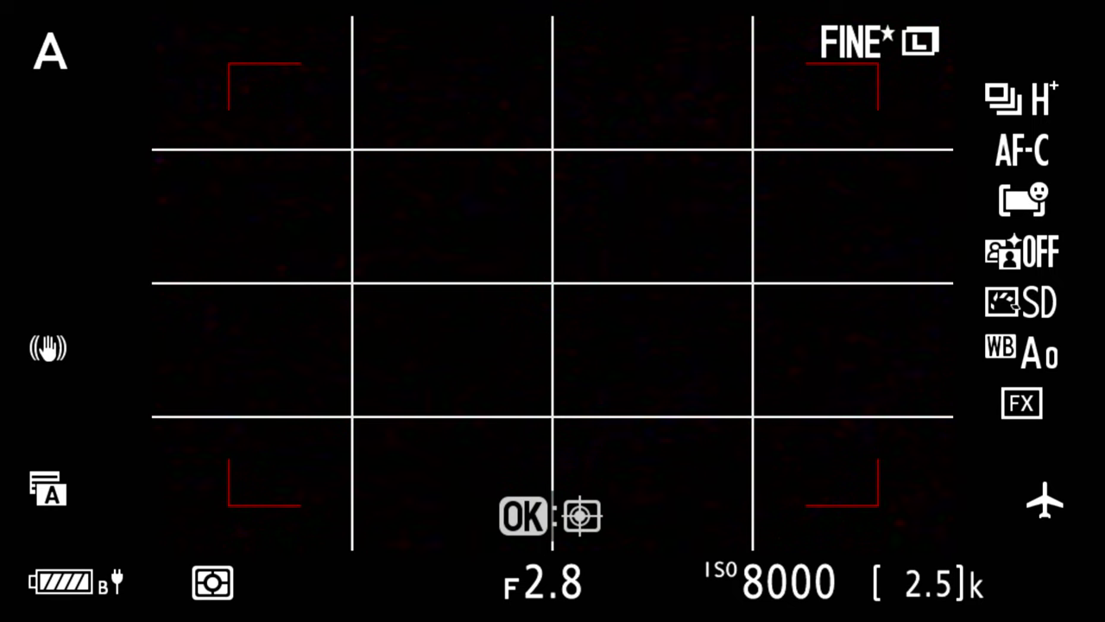
- Re-enter subject tracking in Auto-area AF (people), lock the target onto a subject and release it
key(Return)
key(Return)
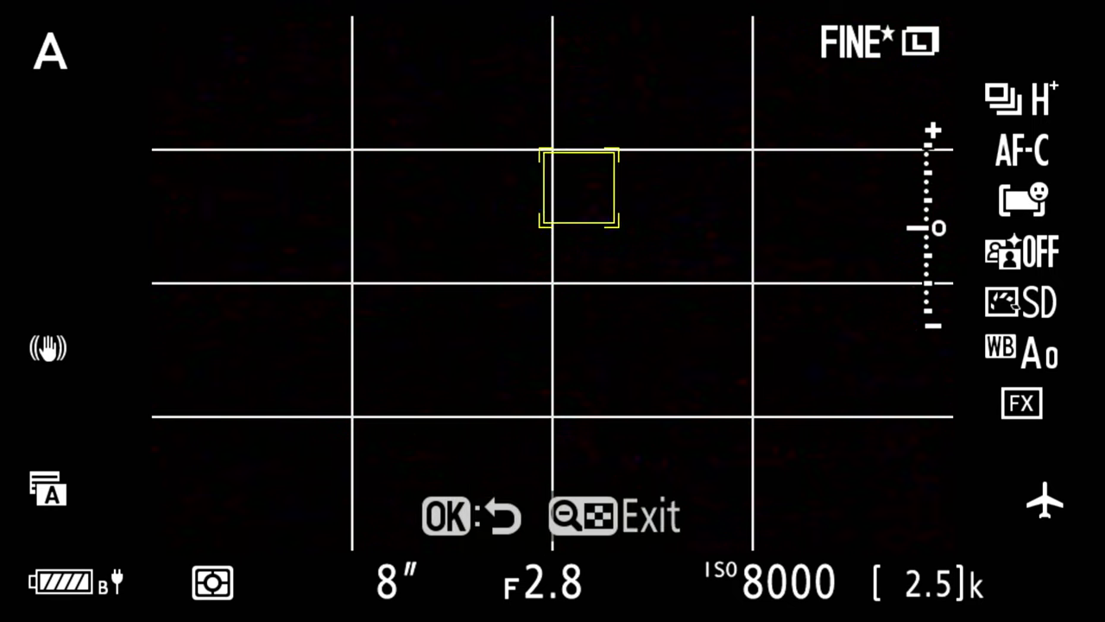
key(Return)
- Check the auto-area AF options in Limit AF-area mode selection from My Menu and confirm the list without changes
key(Menu)
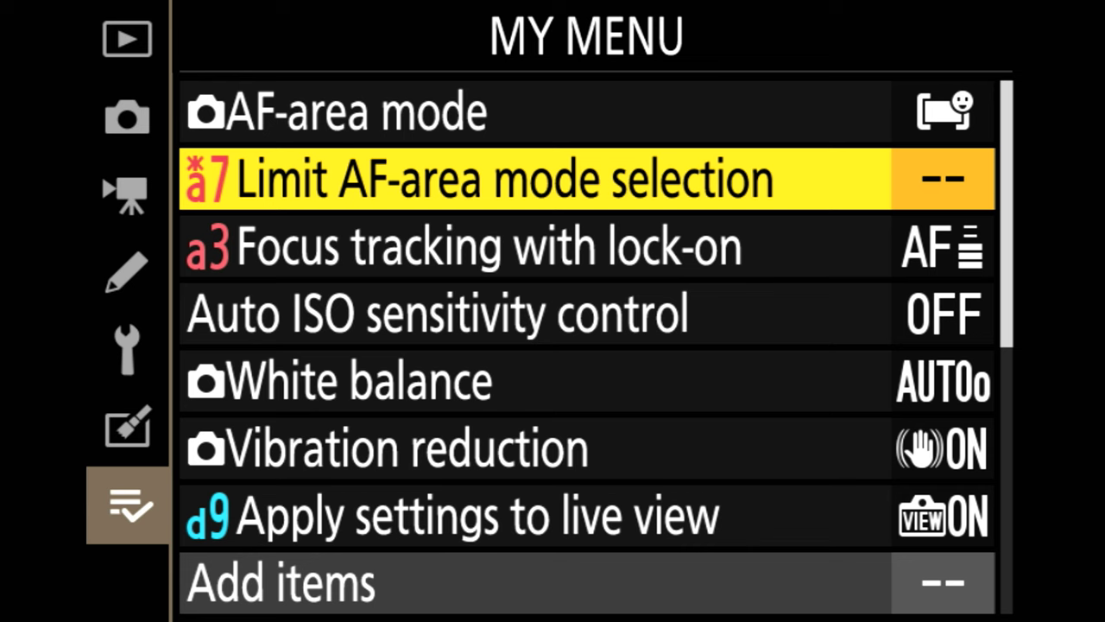
key(Right)
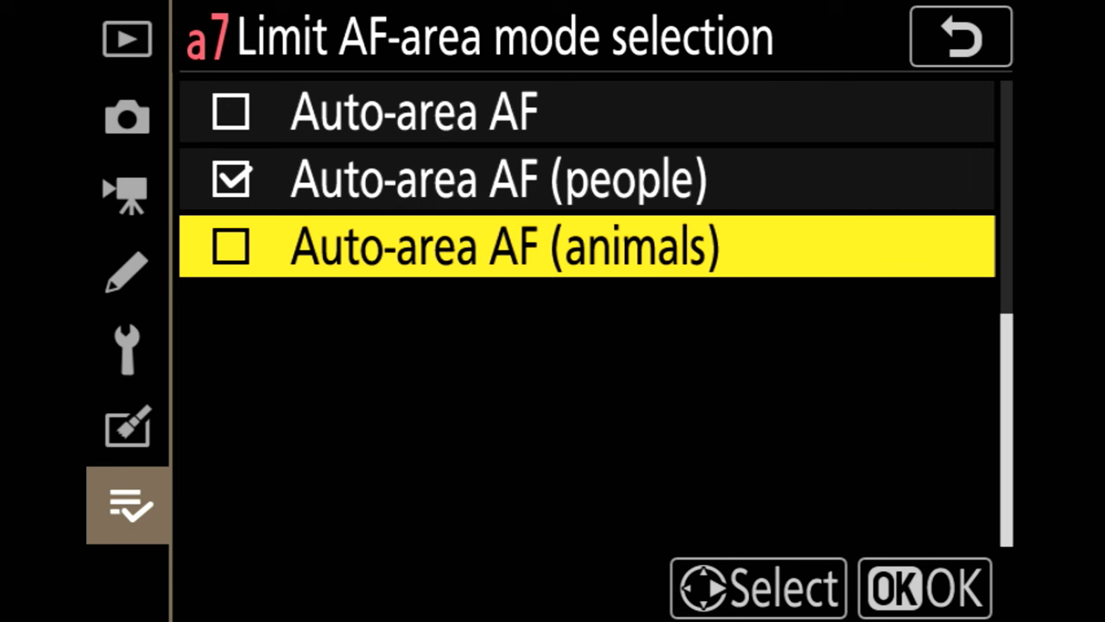
key(Return)
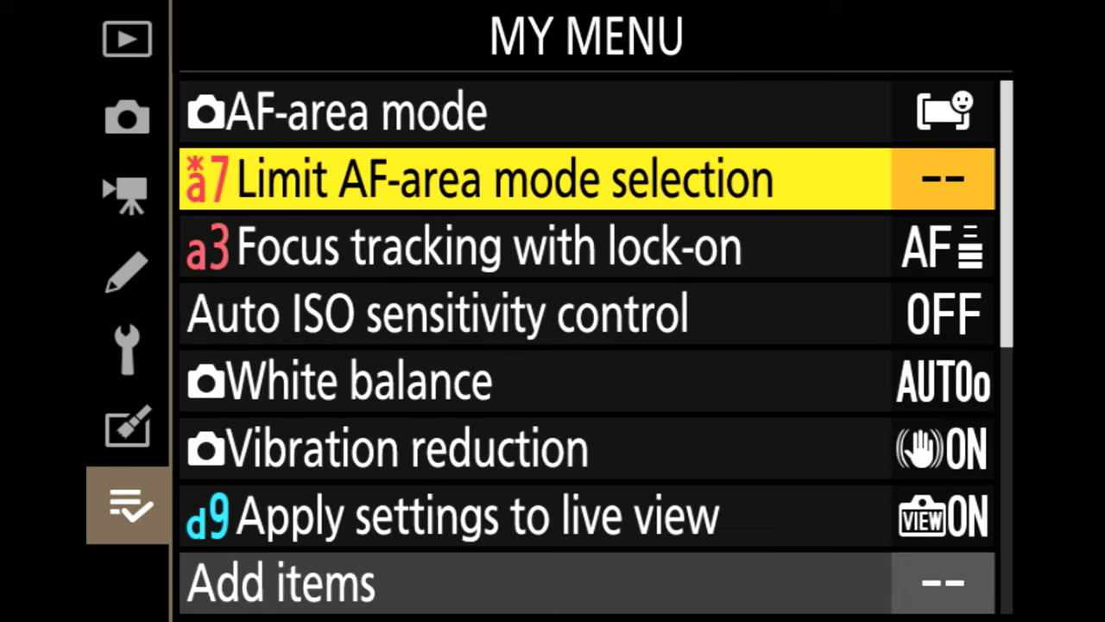